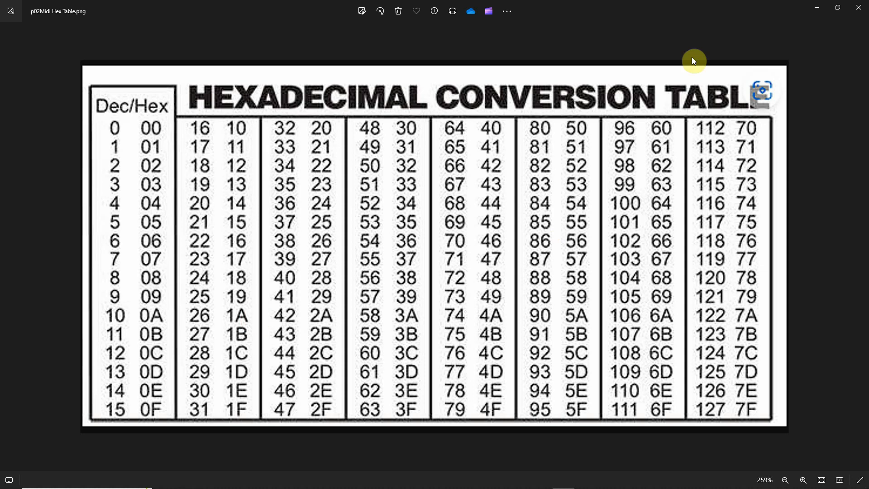
- Put away the hexadecimal table, start Bome's Midi Translator Classic past its purchase reminder, and show its main window
click(817, 9)
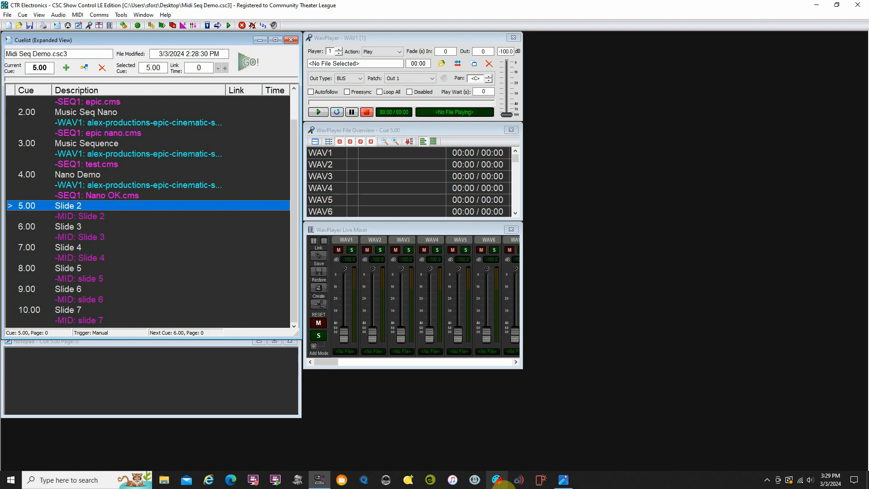
click(498, 481)
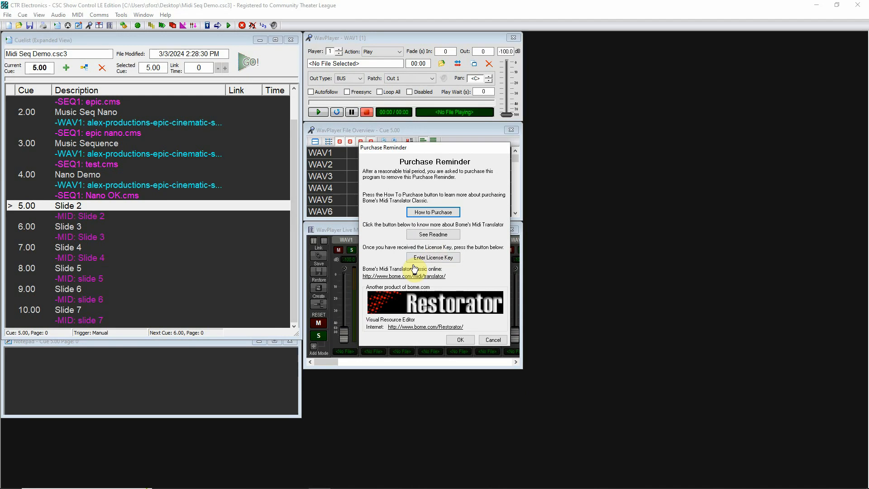
click(460, 340)
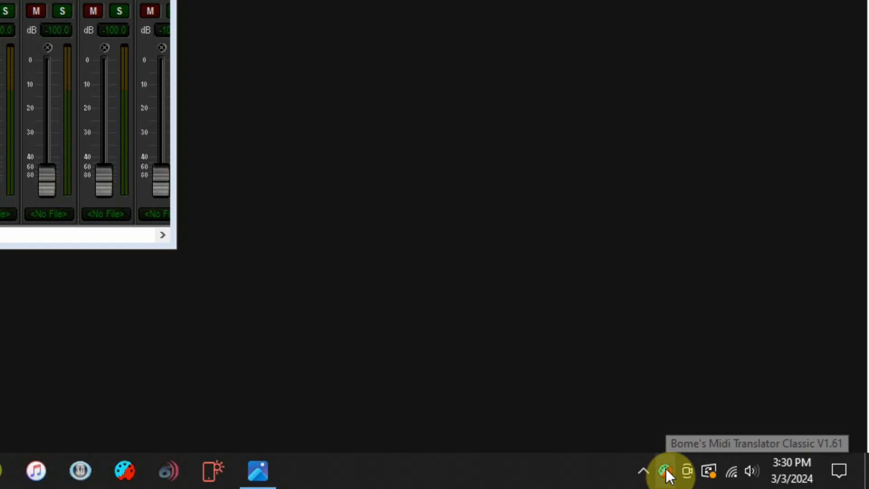
right_click(665, 475)
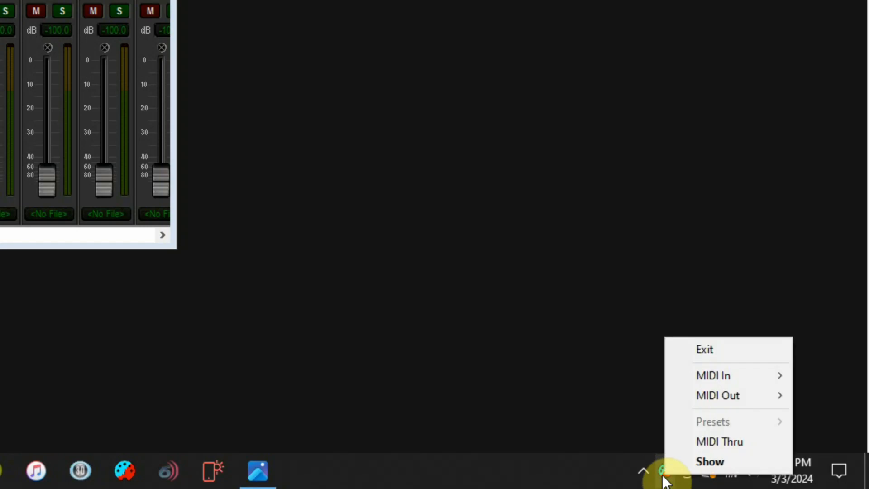
click(721, 460)
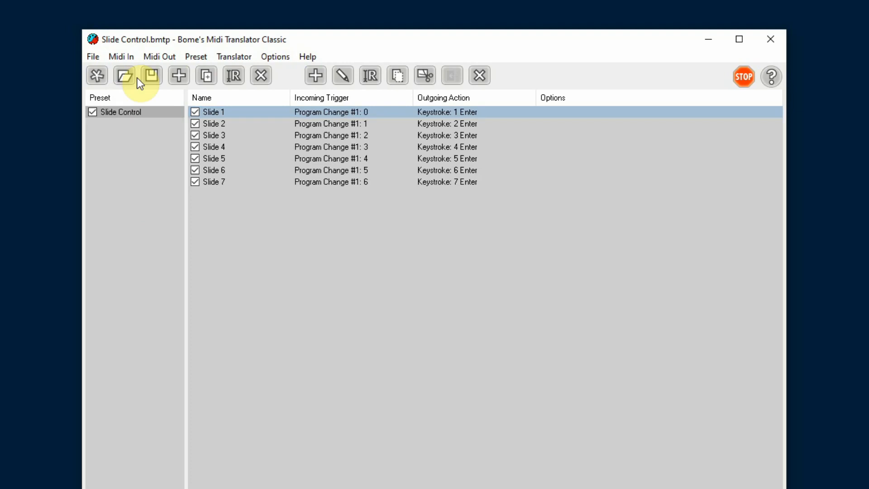
- Add a new translator named Slide 8 after Slide 7 in the Slide Control preset
click(276, 218)
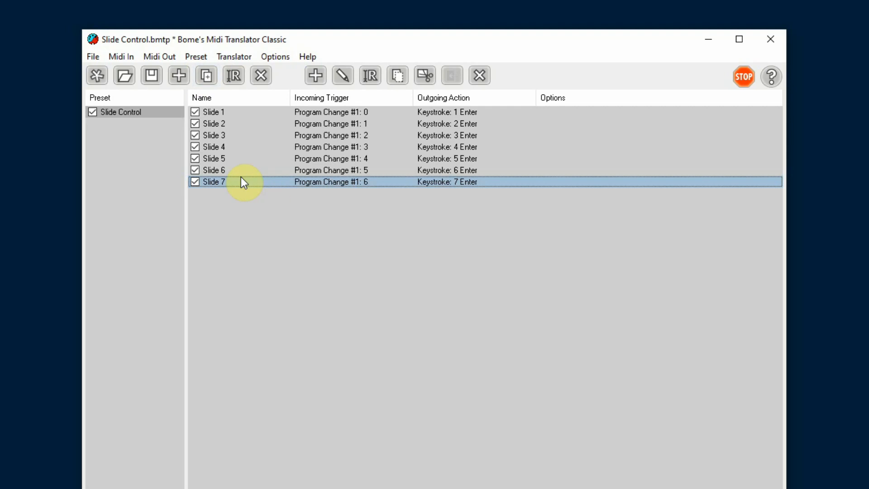
click(311, 80)
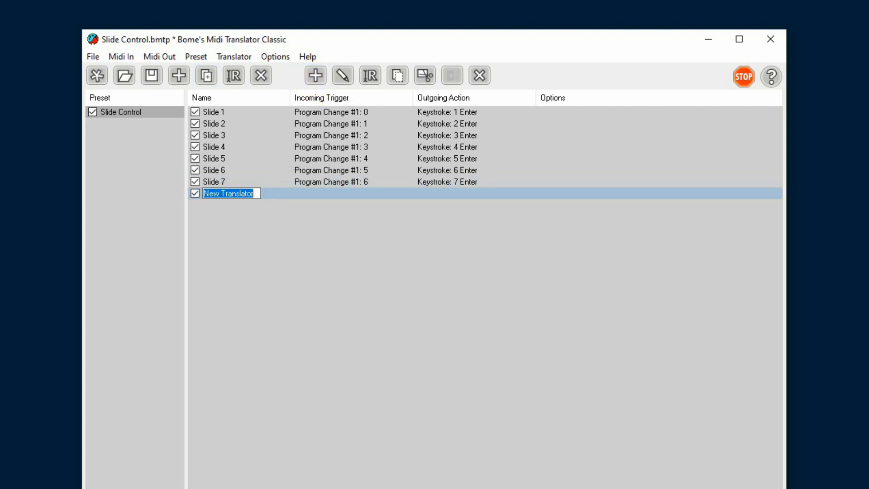
text(Slide)
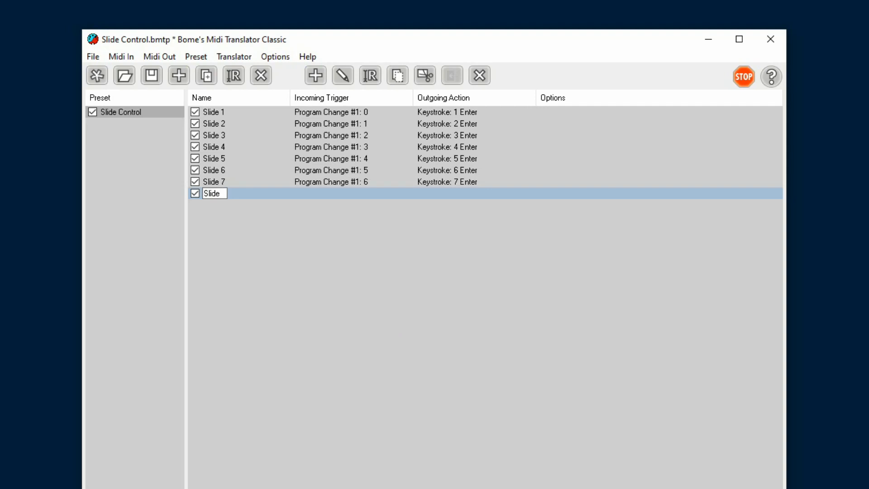
text( 8)
key(Return)
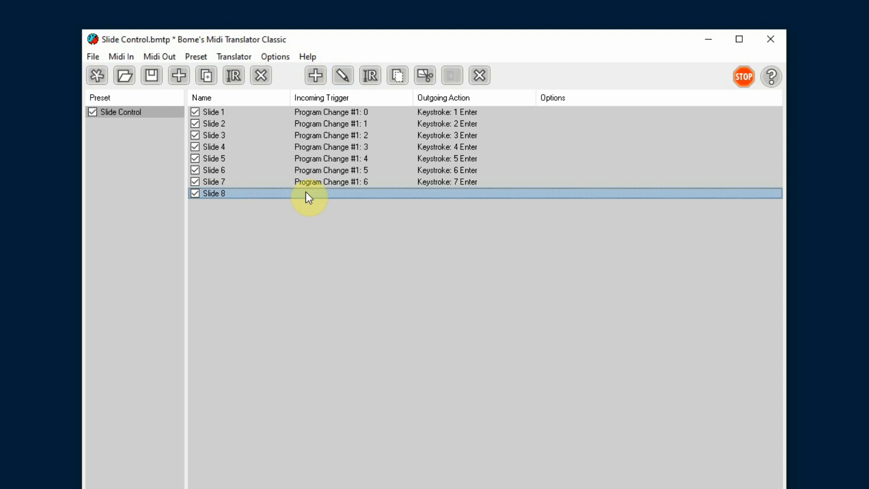
- Edit the Slide 8 translator and set its incoming MIDI message trigger to c1 08
click(343, 75)
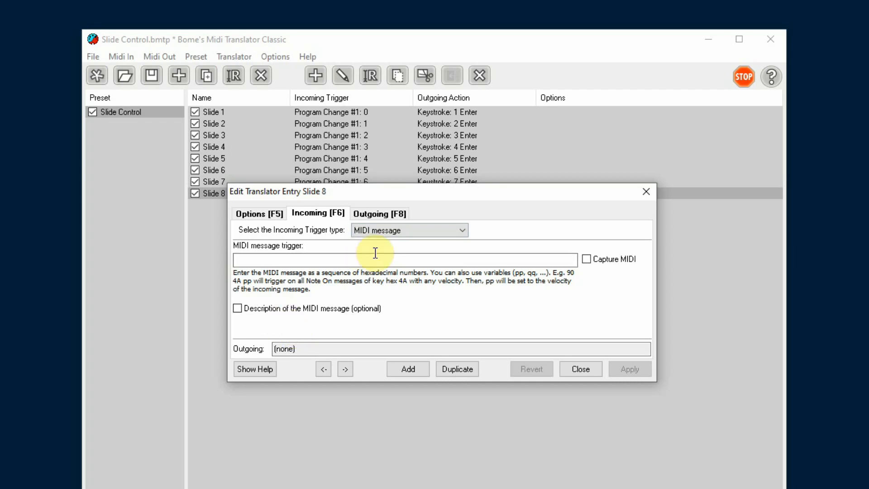
click(244, 263)
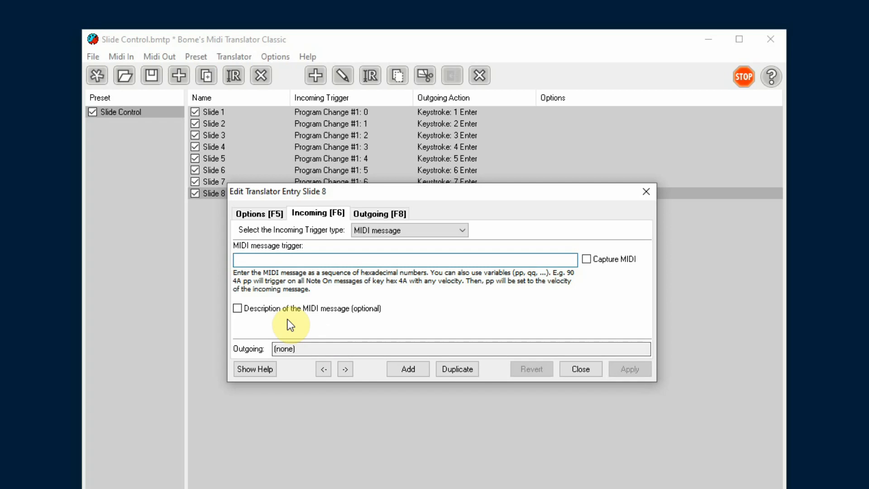
text(c)
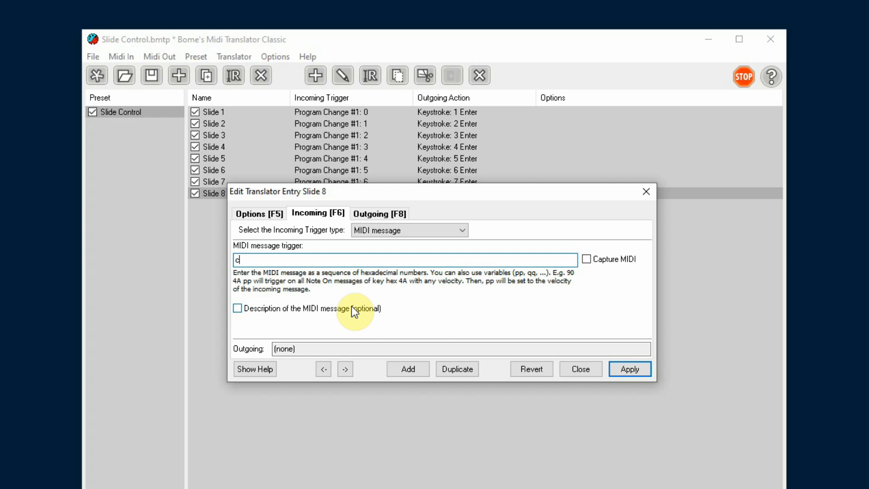
text(12)
key(BackSpace)
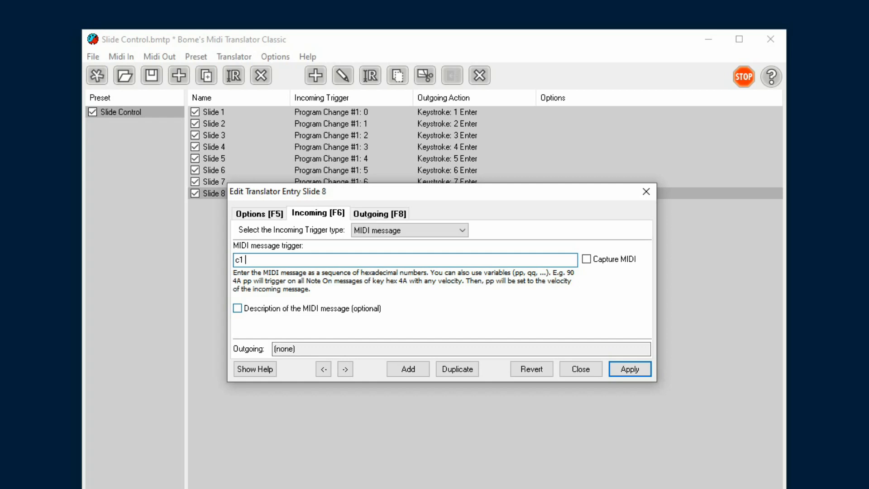
text(08)
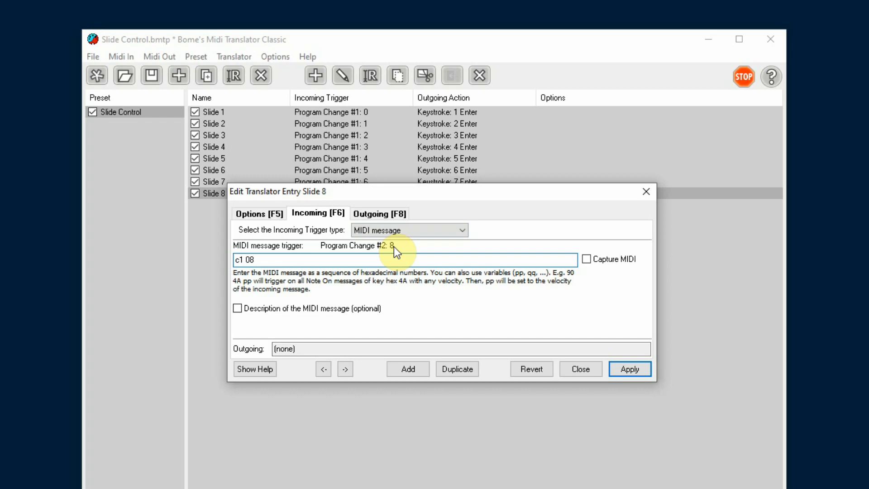
- Set Slide 8's outgoing action to Key Stroke Emulation with the sequence 8 Enter, apply it and close the editor
click(389, 213)
click(460, 231)
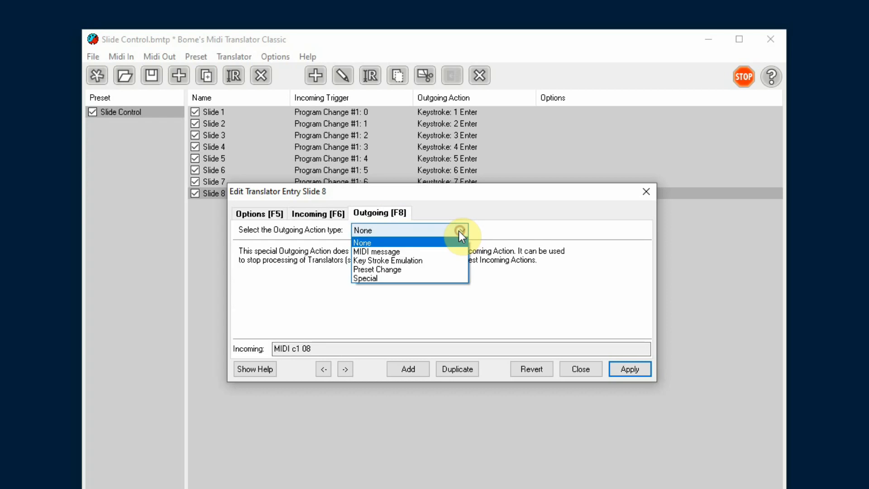
click(428, 260)
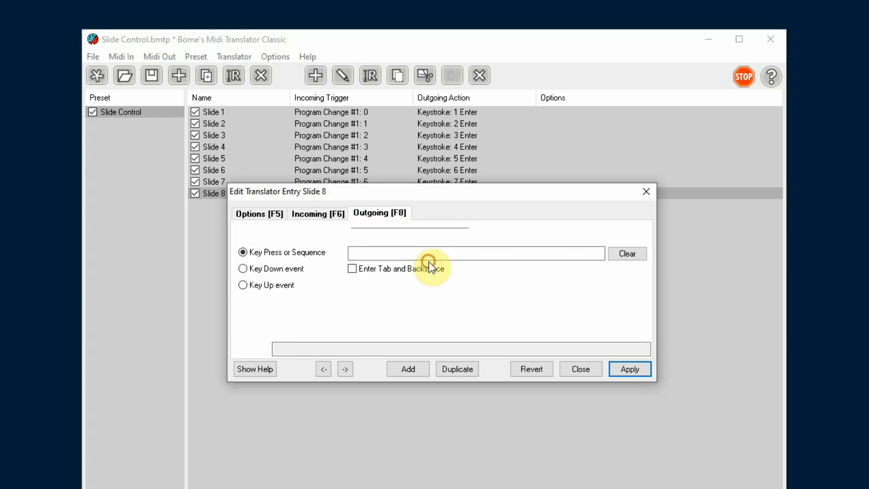
click(362, 253)
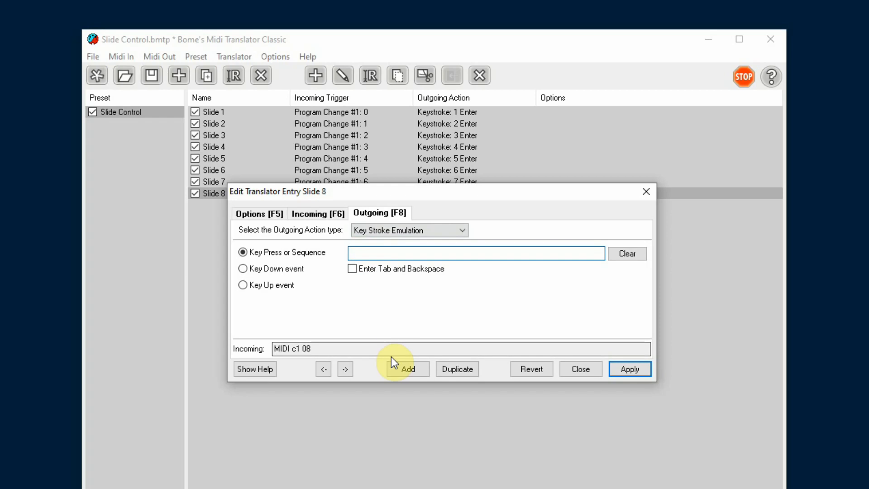
text(8)
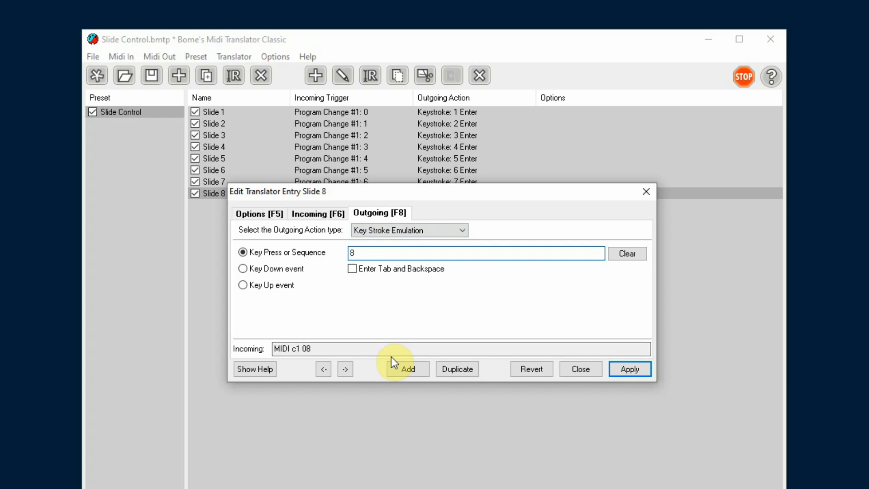
key(Return)
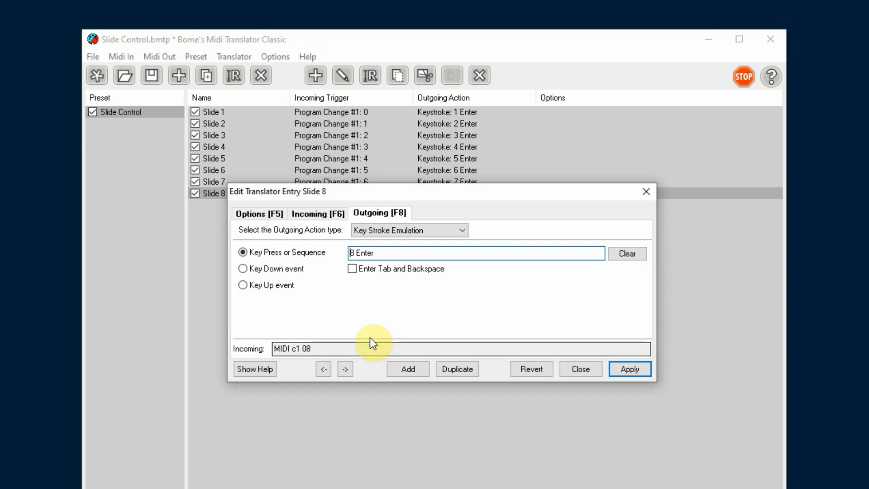
click(634, 369)
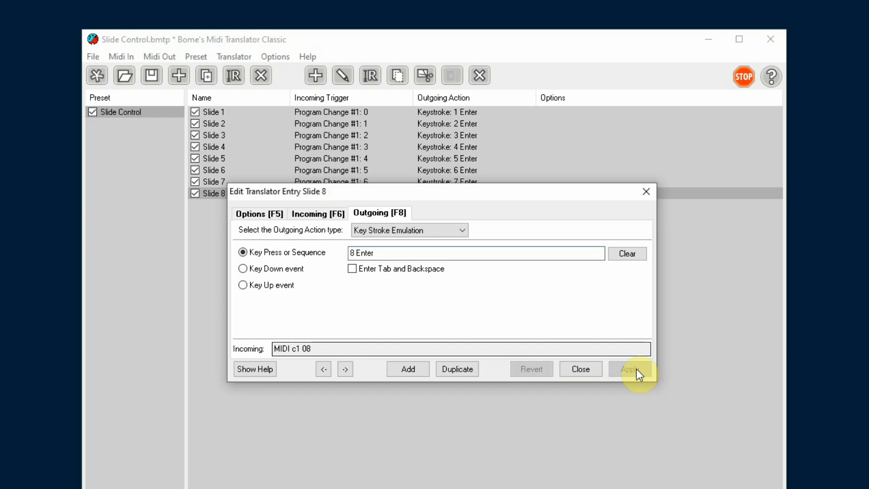
click(582, 371)
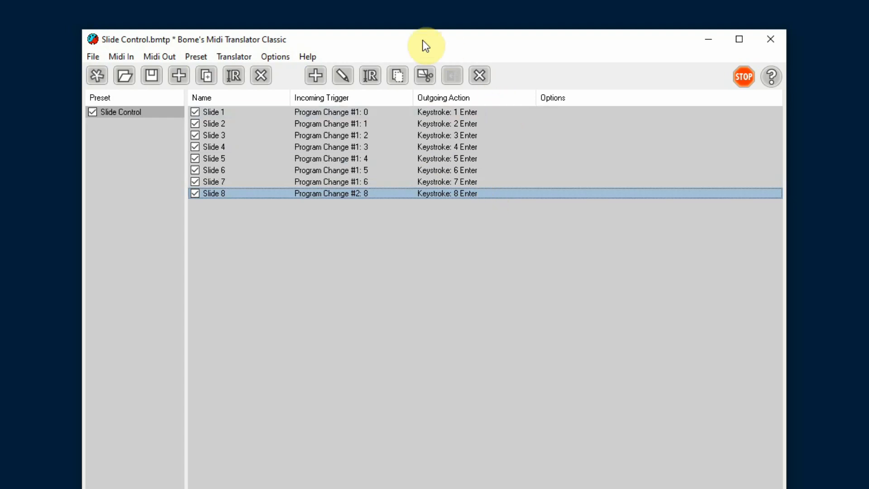
- Add another translator named Slide 10 below Slide 8
click(314, 75)
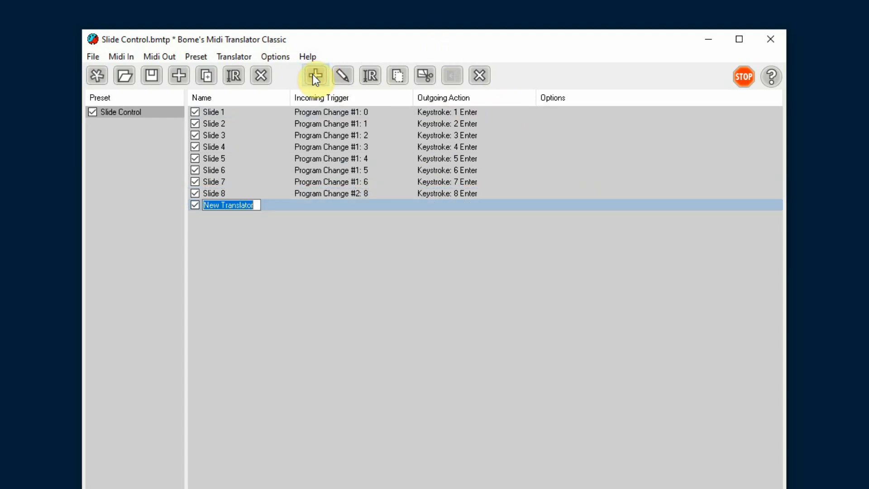
text(Sli)
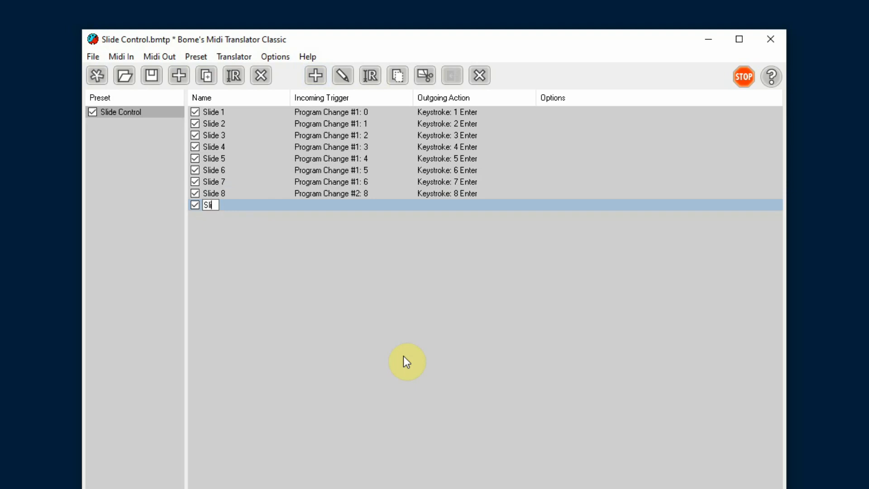
text(de 10)
key(Return)
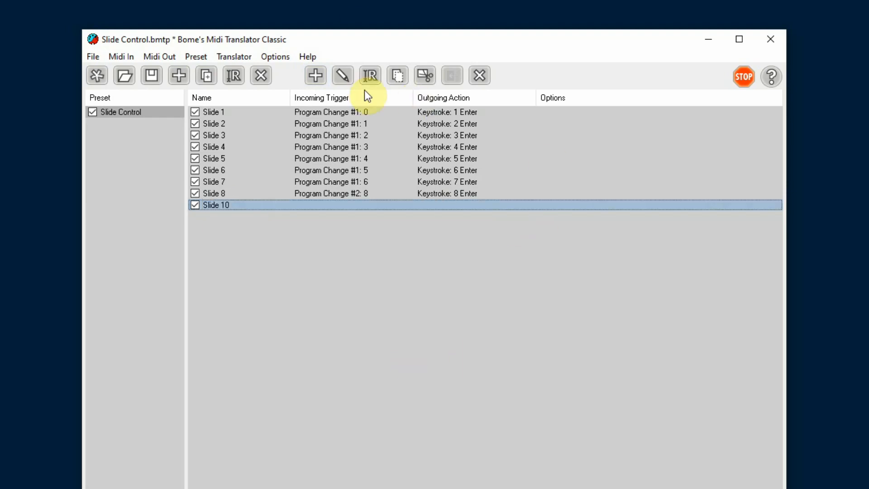
- Edit the Slide 10 translator and set its incoming MIDI message trigger to c1 0A
click(343, 75)
click(317, 214)
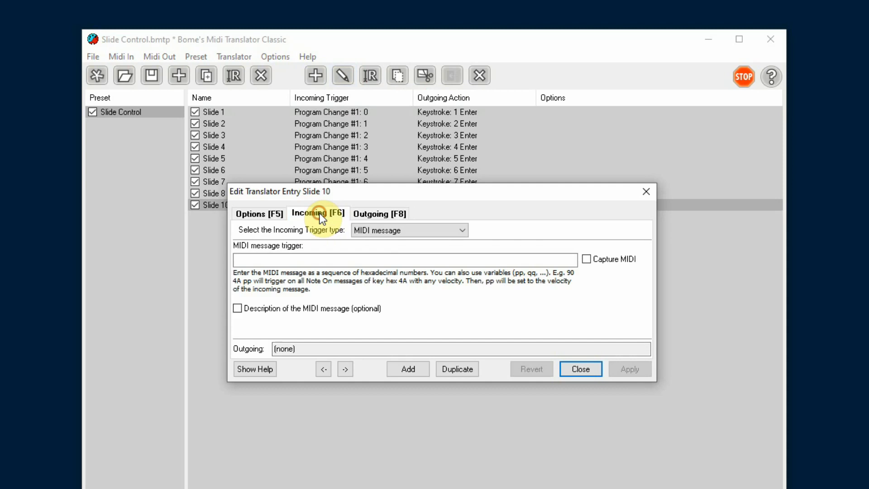
click(247, 259)
text(c)
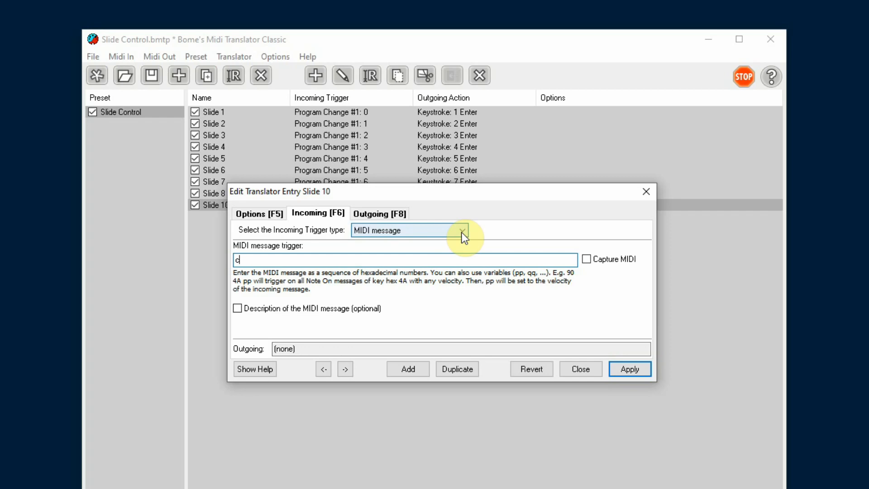
text(1 0A)
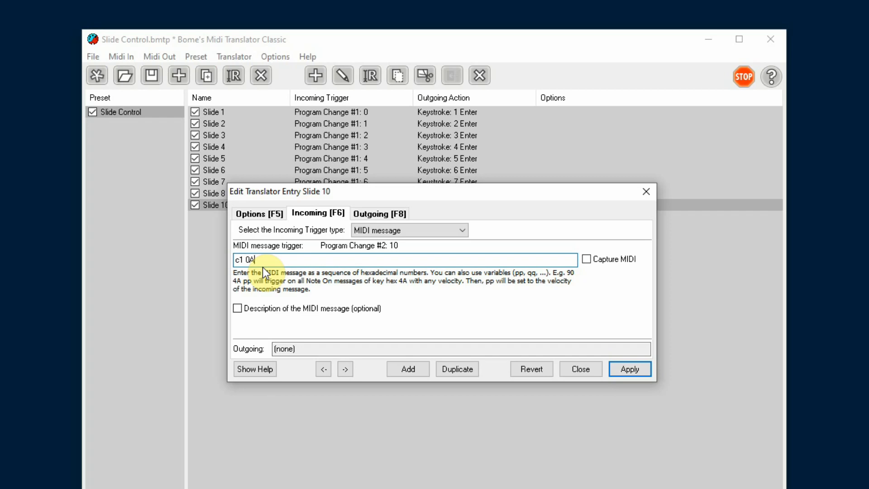
- Set Slide 10's outgoing action to Key Stroke Emulation with the sequence 1 0 Enter, apply it and close the editor
click(392, 216)
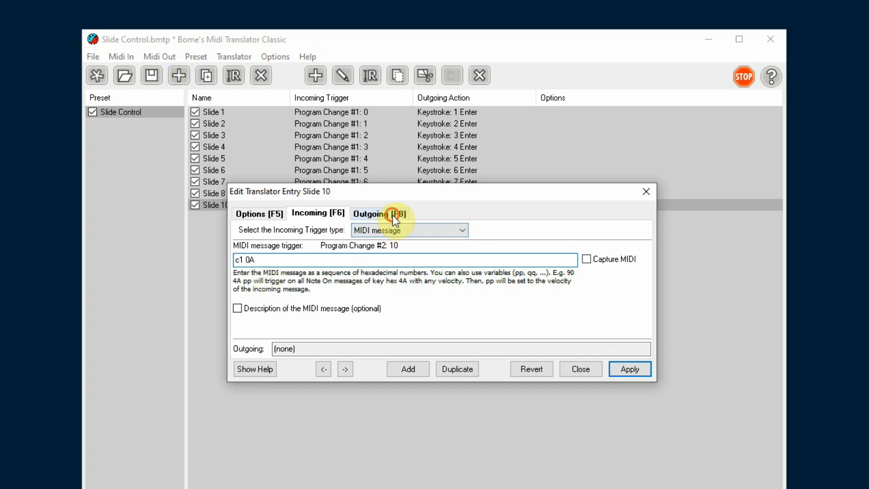
click(455, 230)
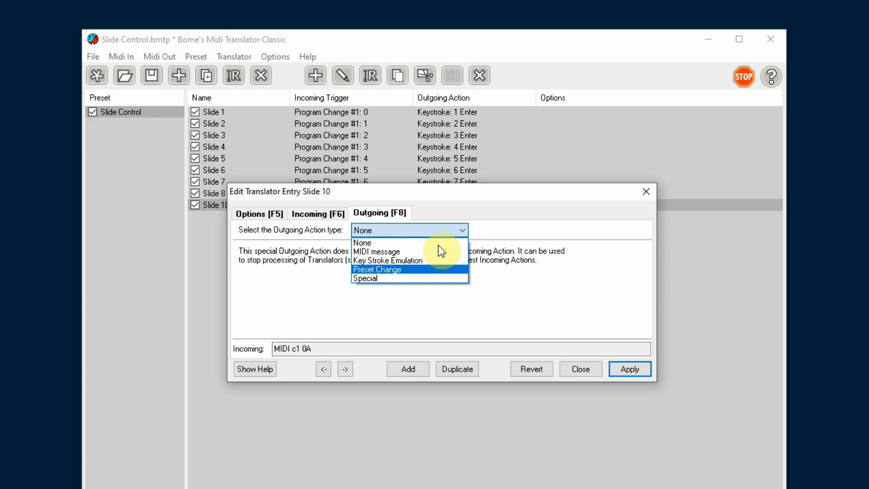
click(424, 261)
click(368, 253)
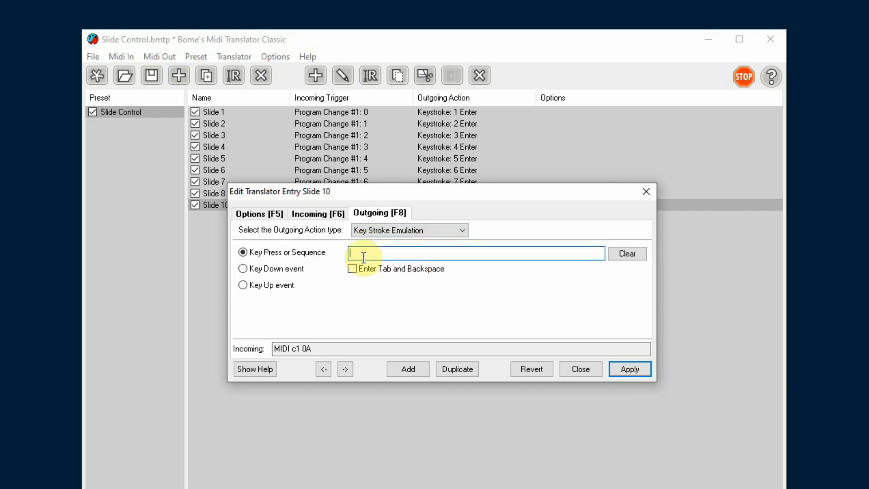
text(10)
key(Return)
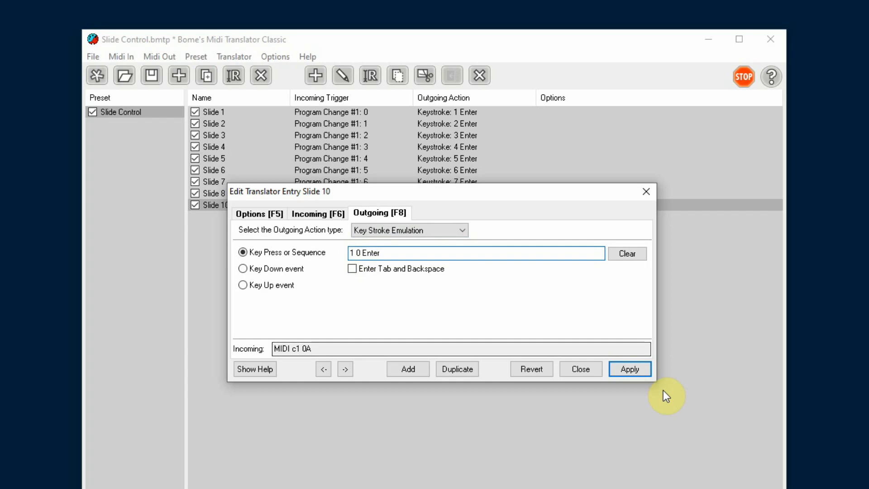
click(634, 373)
click(577, 369)
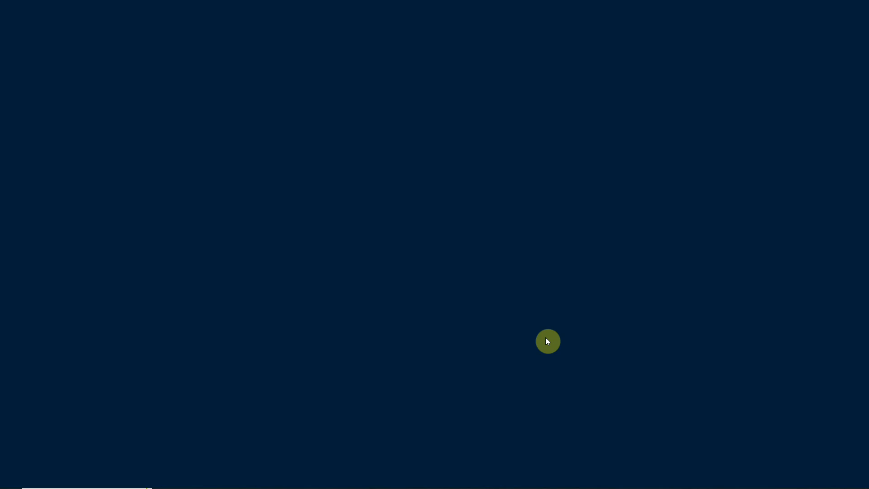
- Switch to CSC Show Control and look through the Slide 2 to Slide 6 cues in the cue list
mouse_move(533, 485)
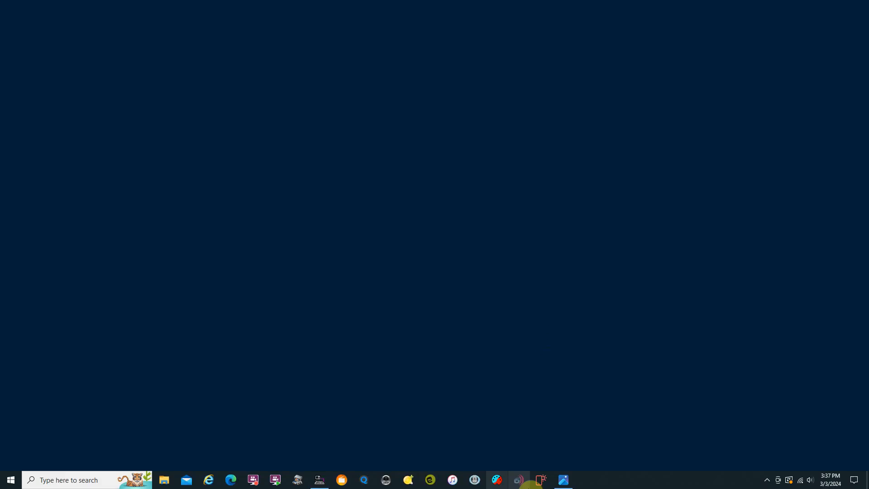
click(319, 480)
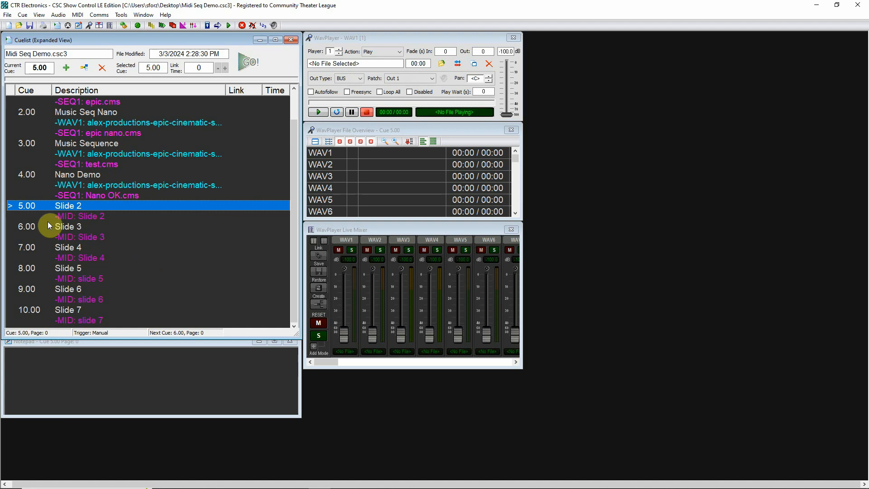
click(62, 228)
click(80, 206)
click(71, 226)
click(77, 247)
click(83, 271)
click(80, 292)
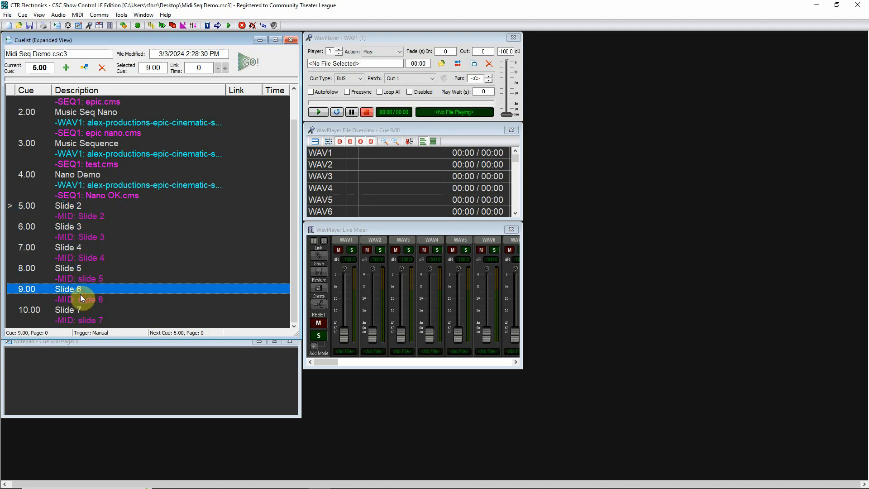
- Open the MIDI command of the Slide 2 cue and move its window next to the cue list
click(81, 302)
click(74, 208)
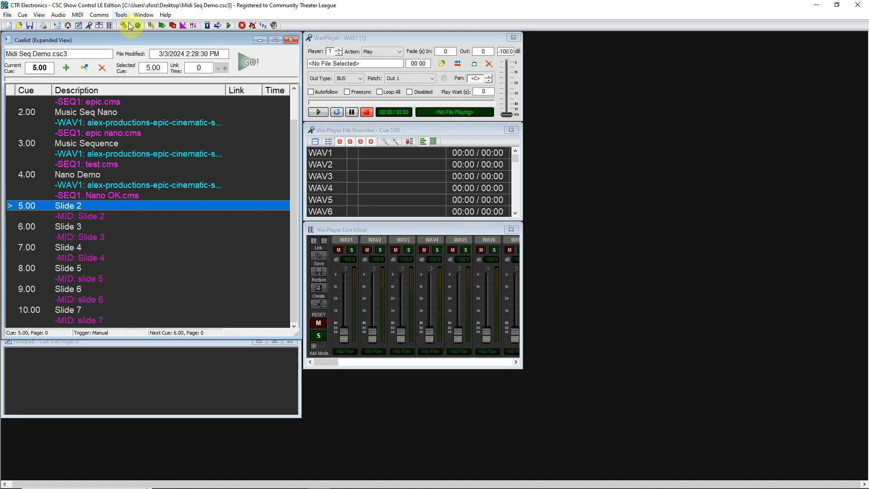
double_click(101, 215)
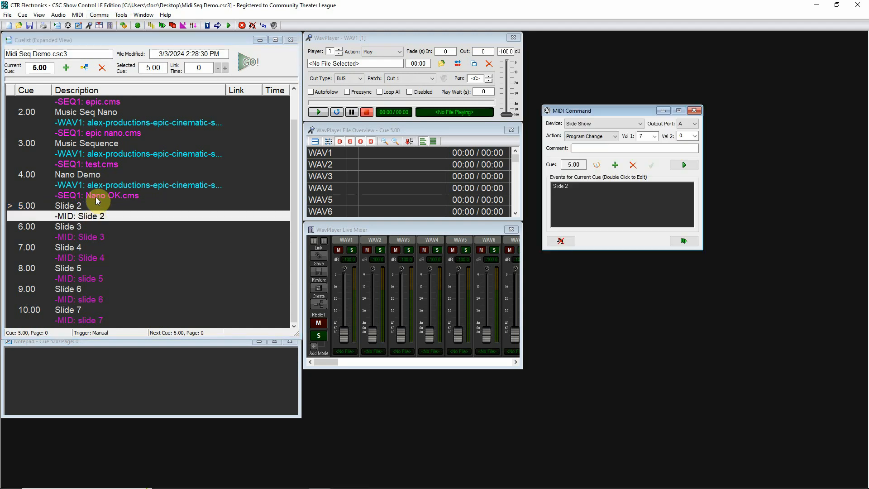
drag(612, 114, 387, 121)
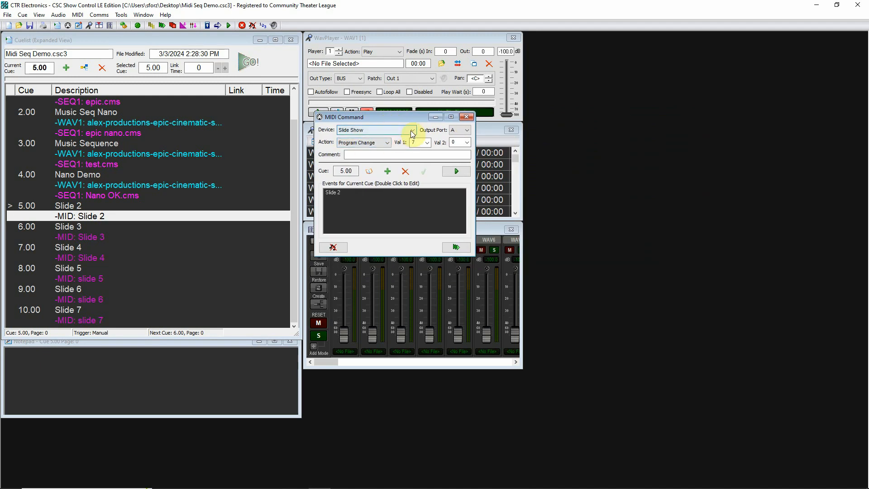
- Review the channel device names and output device in the MIDI output setup, then accept the setup
click(78, 19)
click(134, 165)
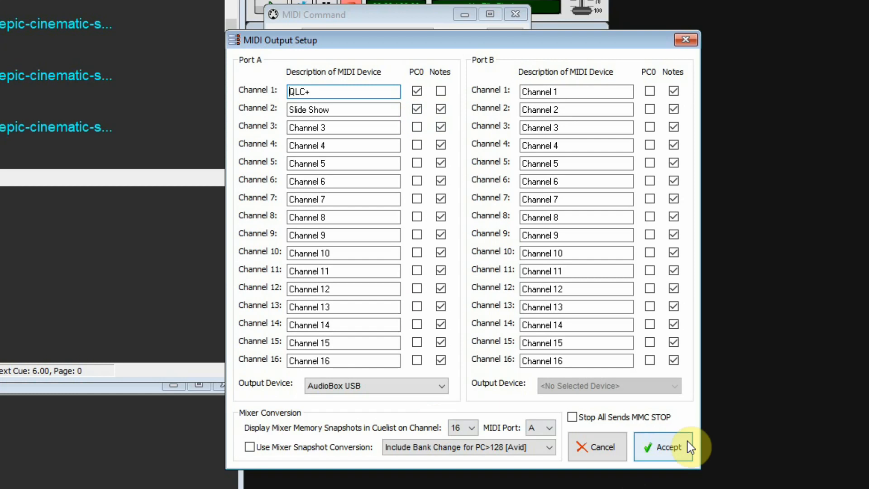
click(664, 454)
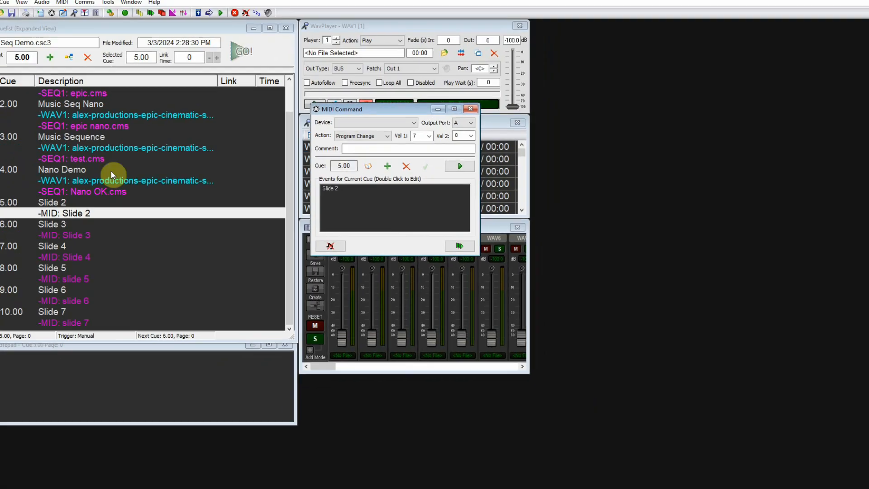
- Examine the device, action and program change values of the MIDI events in the Slide 2, Slide 3 and Slide 4 cues
click(81, 207)
click(85, 216)
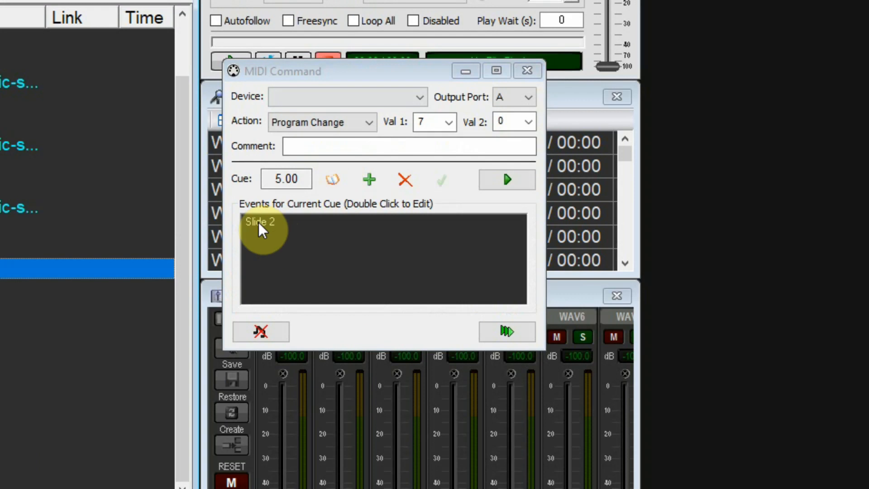
double_click(261, 224)
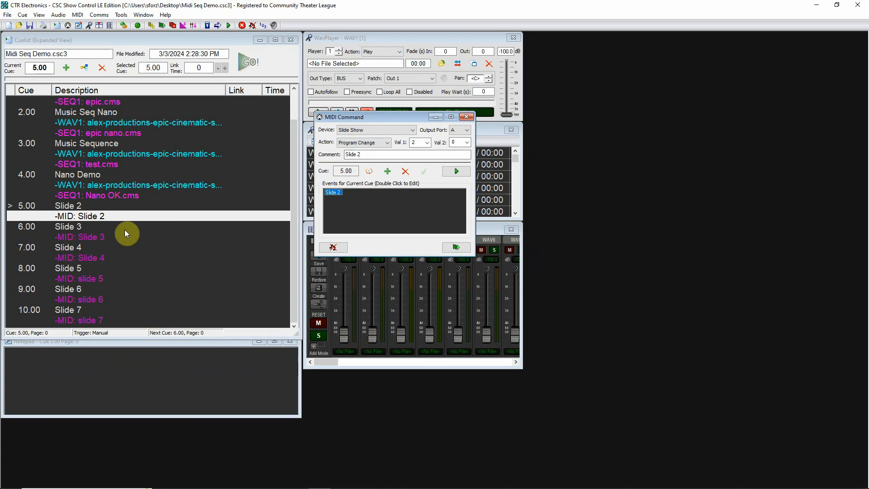
click(93, 237)
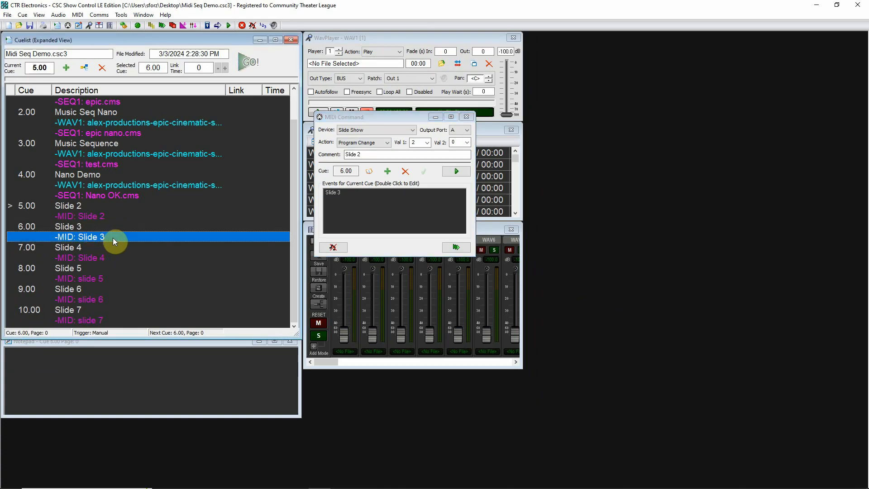
double_click(339, 195)
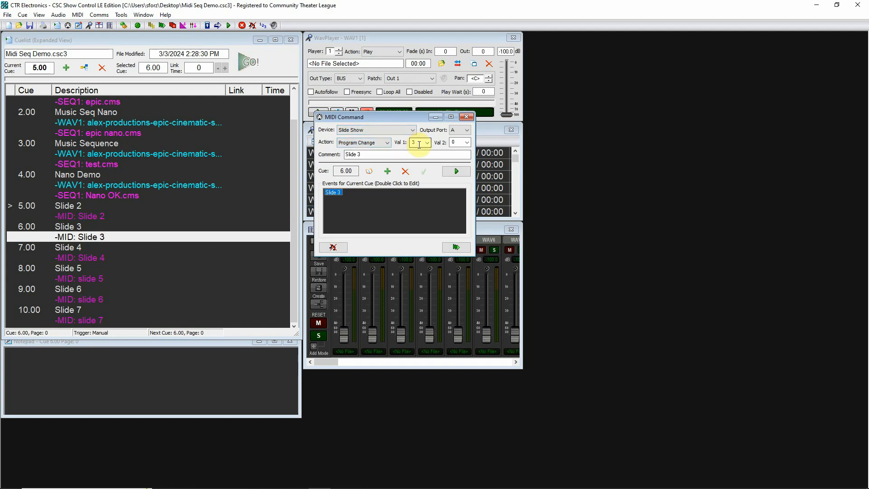
click(97, 259)
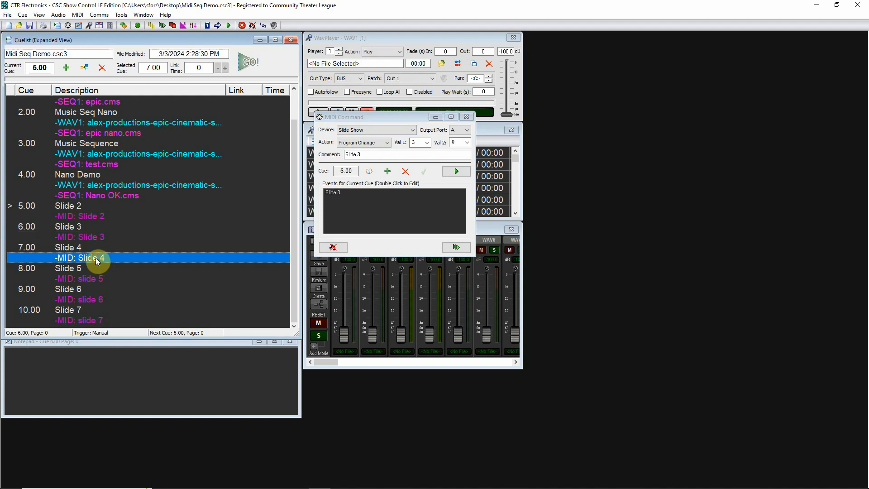
click(332, 193)
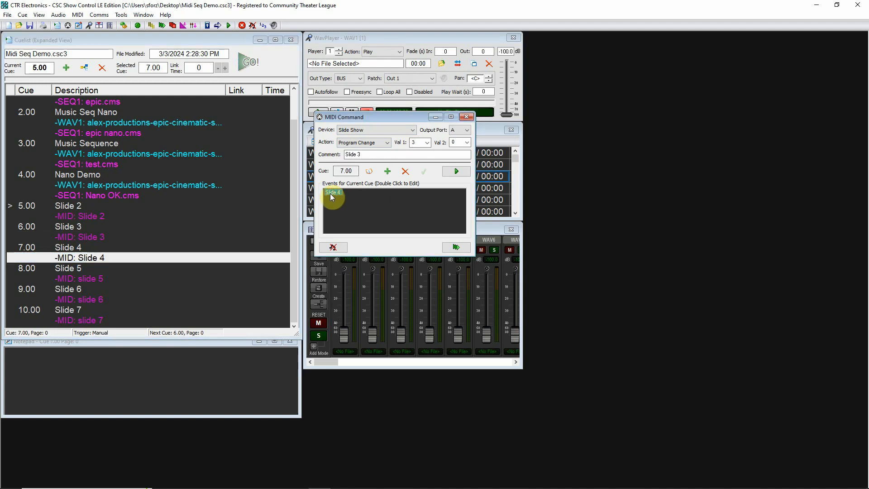
click(112, 258)
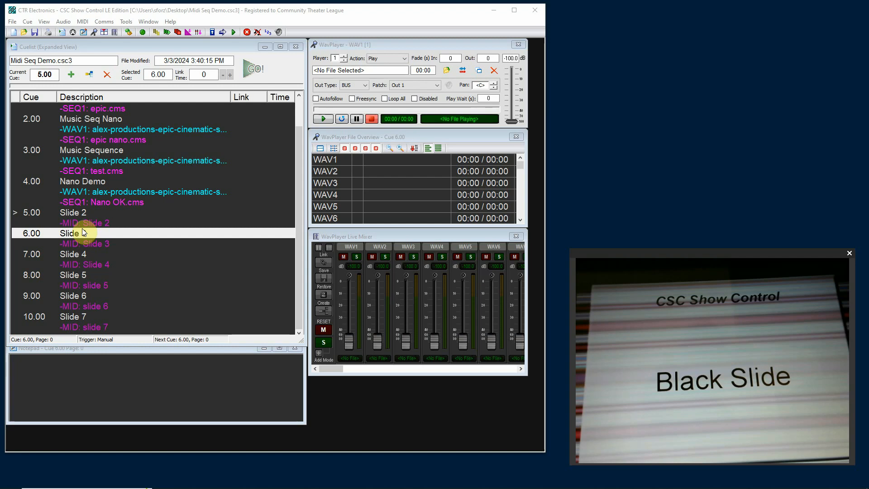
- Run the cues in sequence from Slide 2 through Slide 7 to test the presentation's slide changes
click(72, 213)
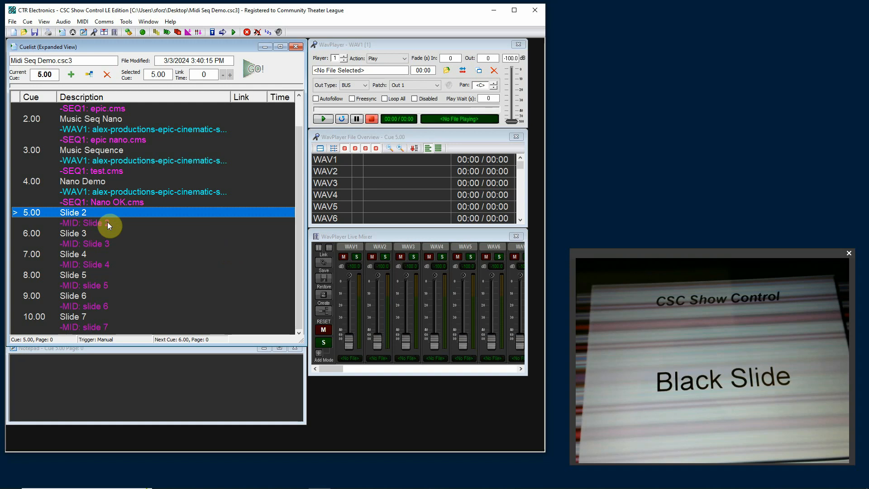
click(250, 76)
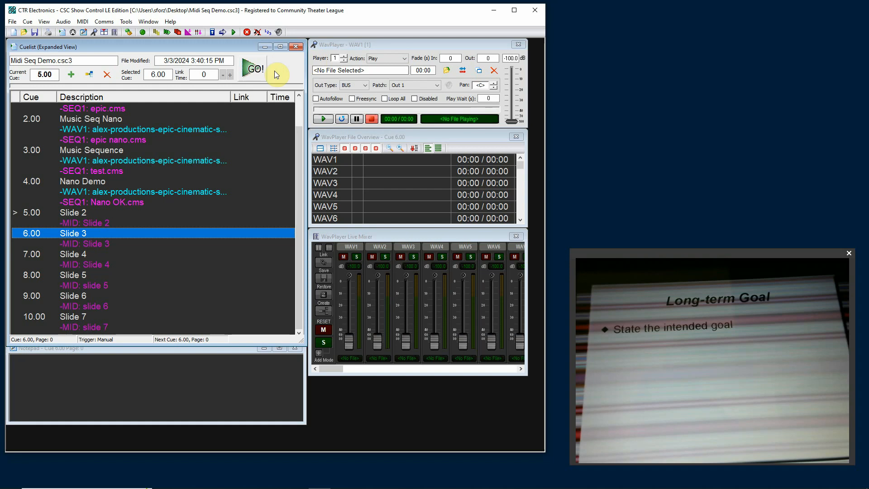
click(253, 68)
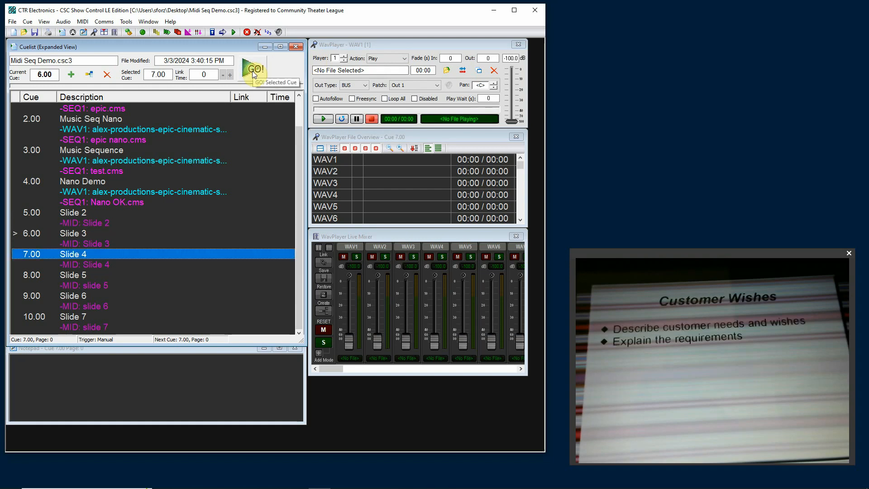
click(251, 71)
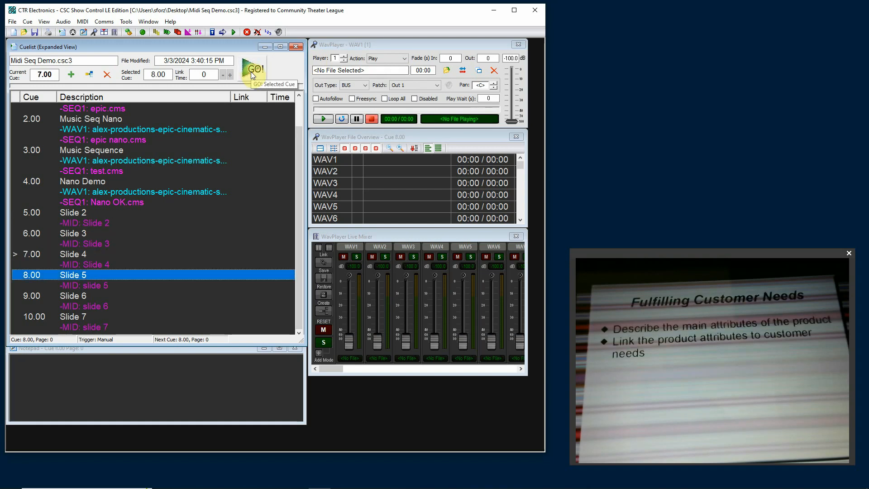
click(250, 72)
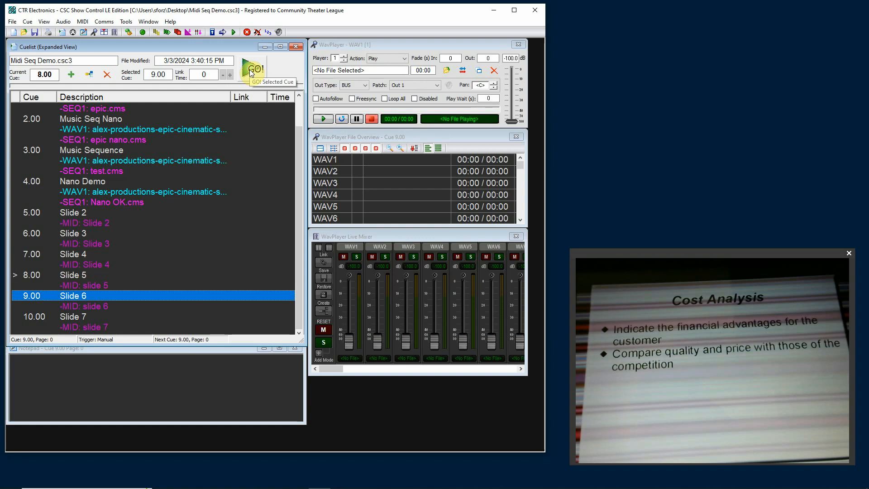
click(251, 72)
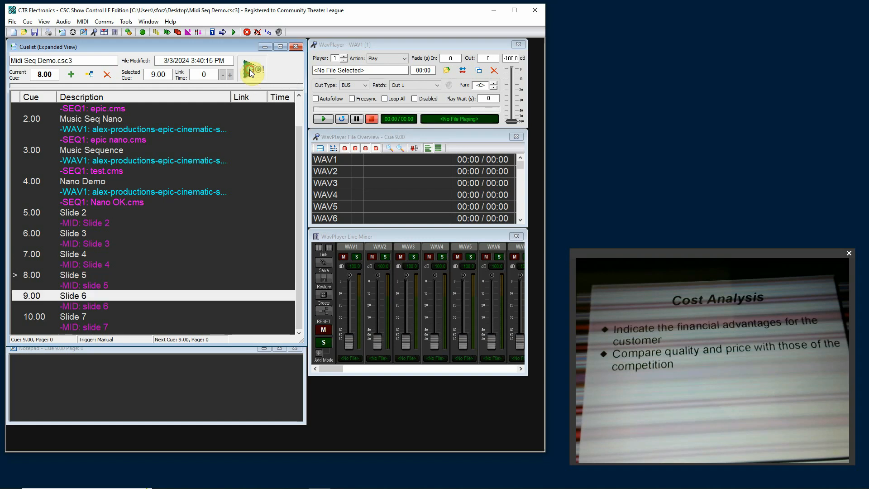
click(251, 71)
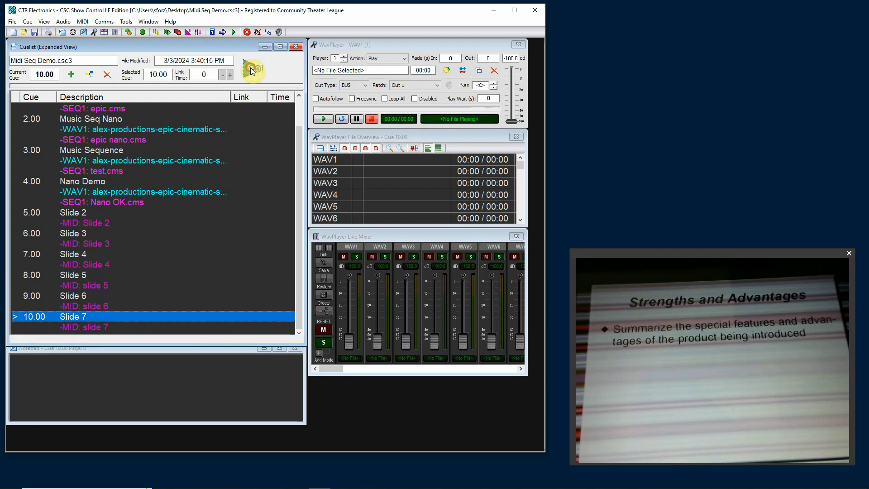
- Fire the Slide 4, Slide 2 and Slide 6 cues out of order to test jumping between slides
click(75, 256)
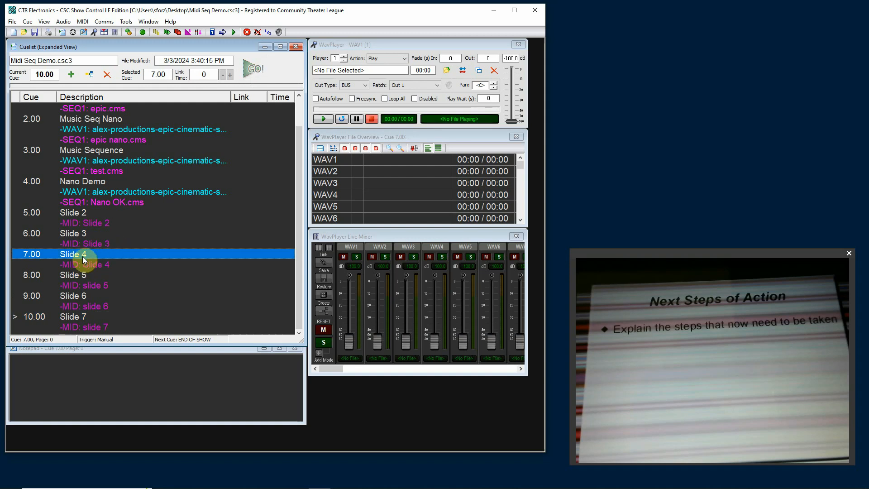
click(251, 71)
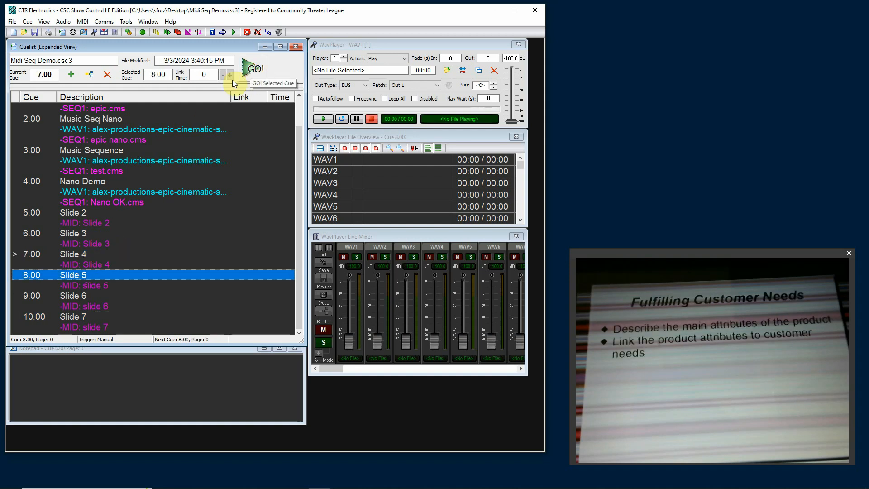
click(88, 213)
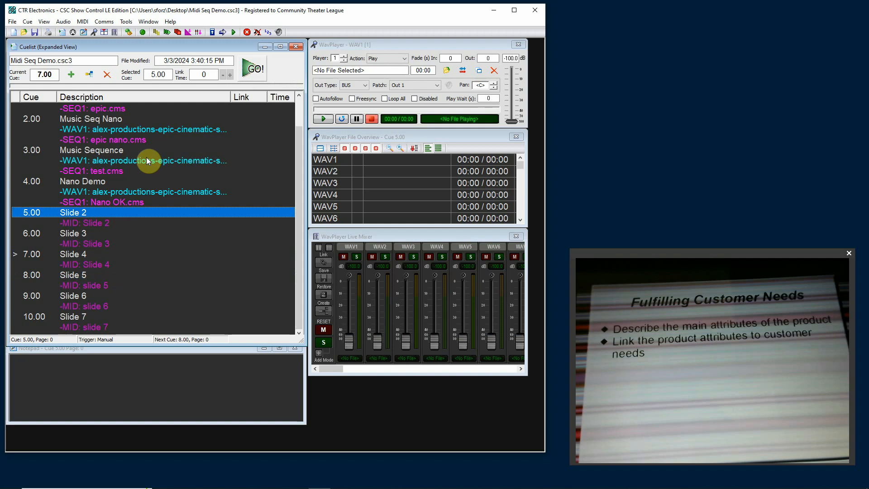
click(250, 70)
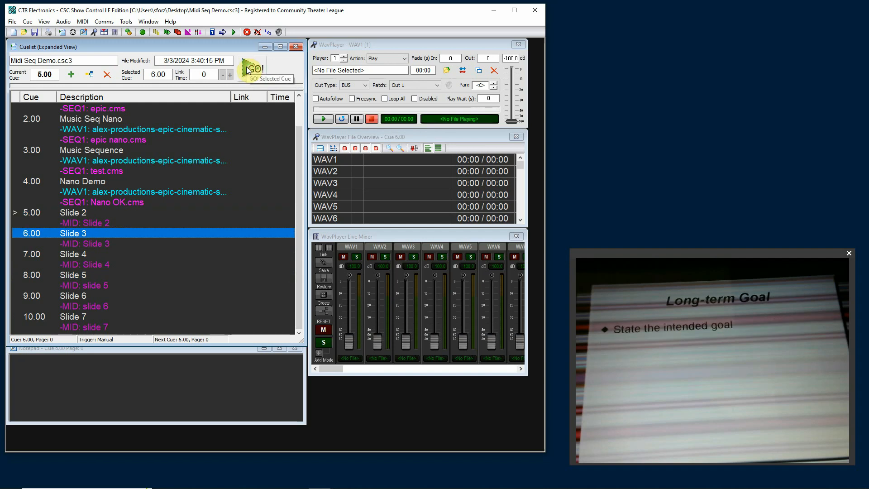
click(82, 297)
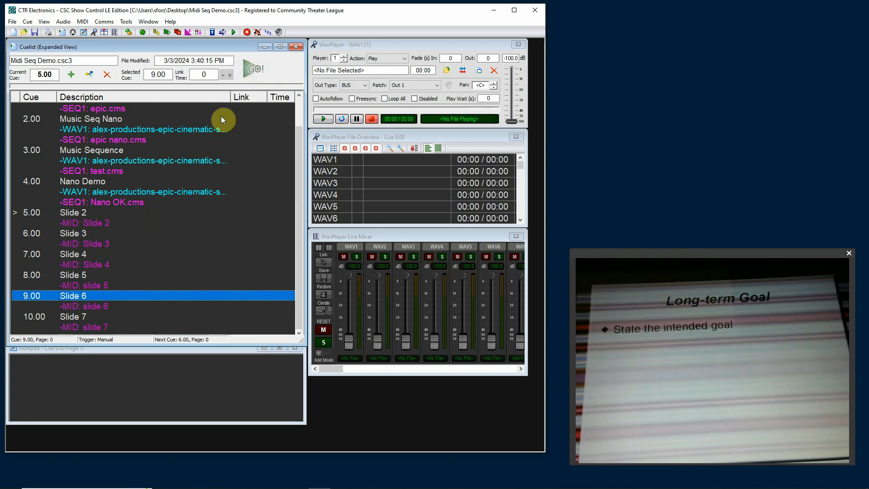
click(254, 69)
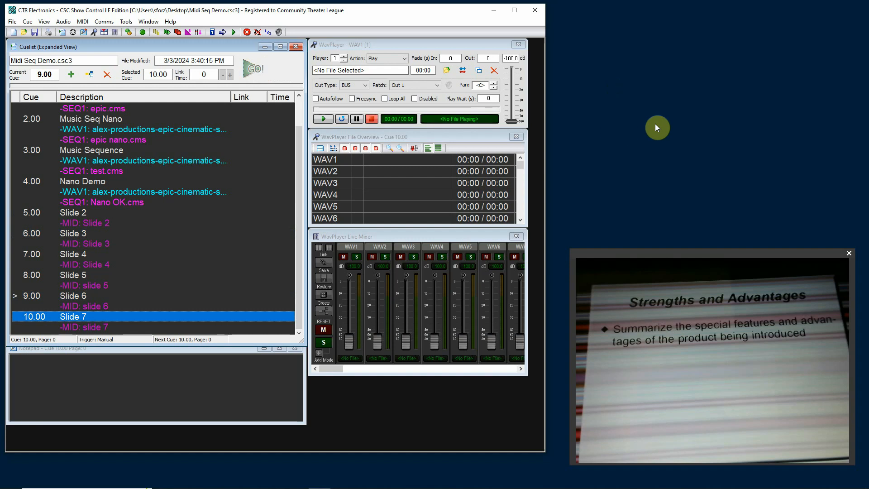